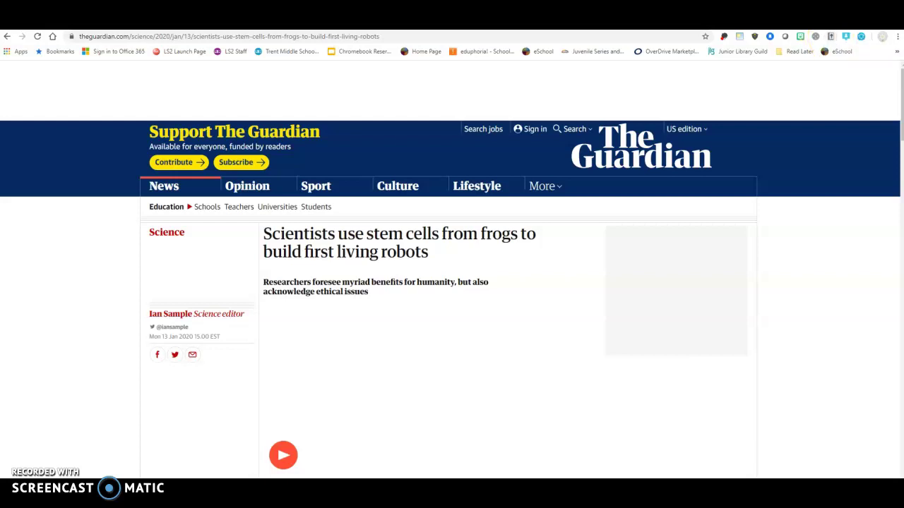
Open the mybib.com website in a new browser tab.
left_click(798, 21)
left_click(593, 36)
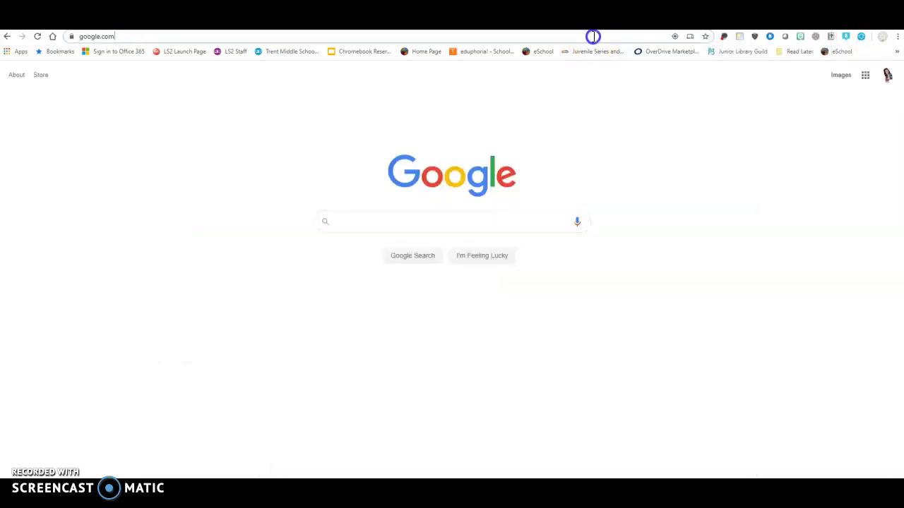
type("mybib.com")
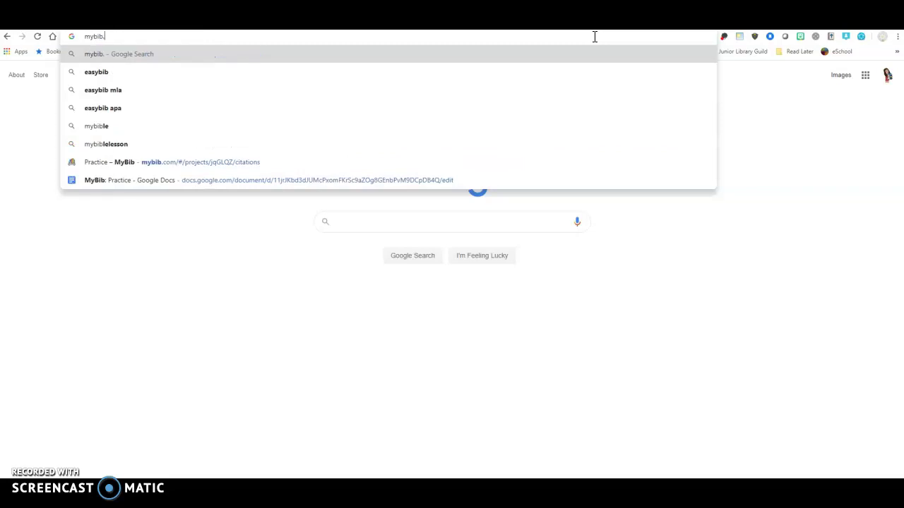
key("Return")
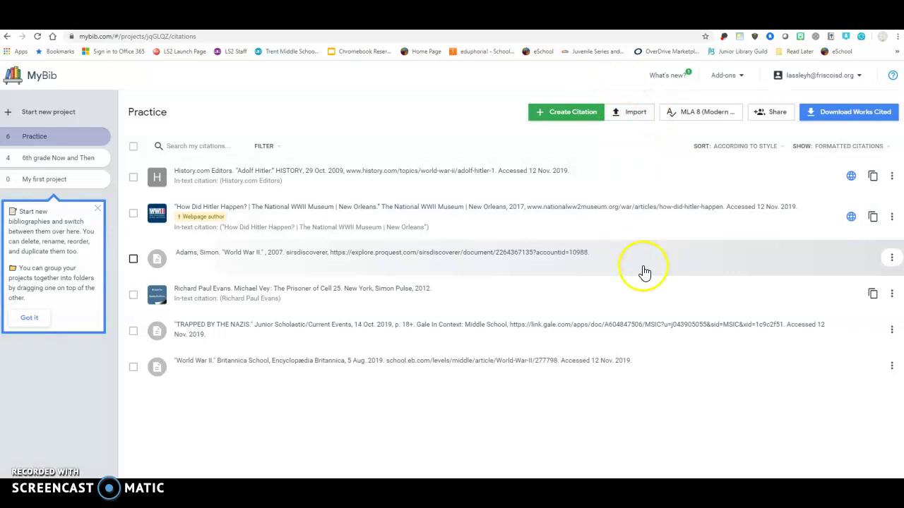
Log out of the MyBib account and sign back in with Google.
left_click(792, 77)
left_click(793, 132)
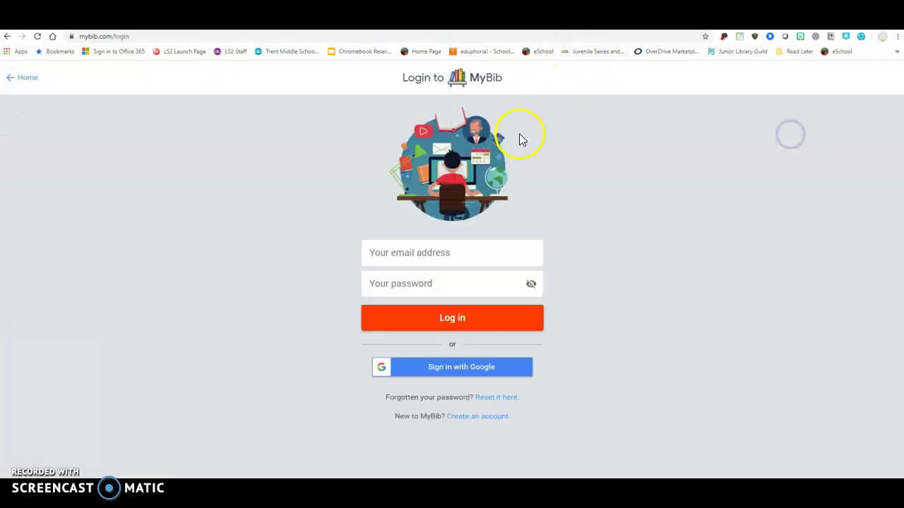
left_click(456, 373)
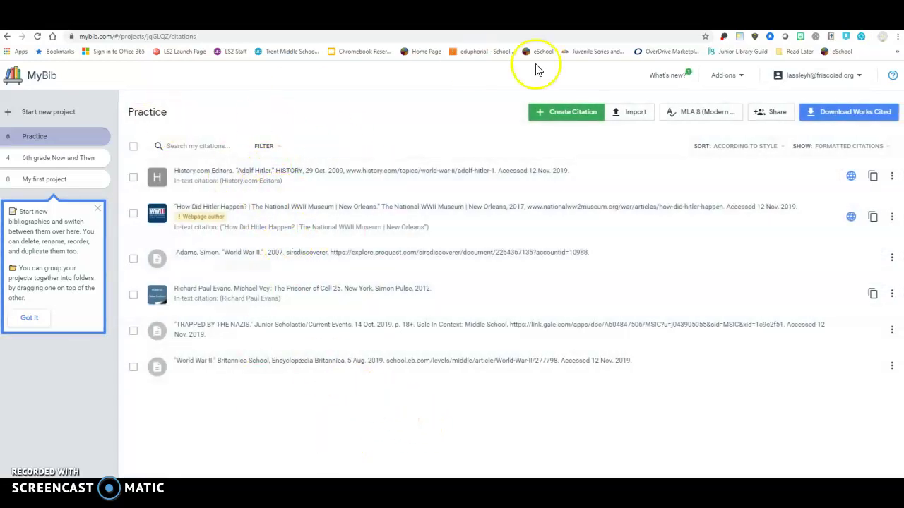
Generate a citation for the Guardian article on frog stem cells and living robots with the MyBib Citation Generator extension.
left_click(566, 116)
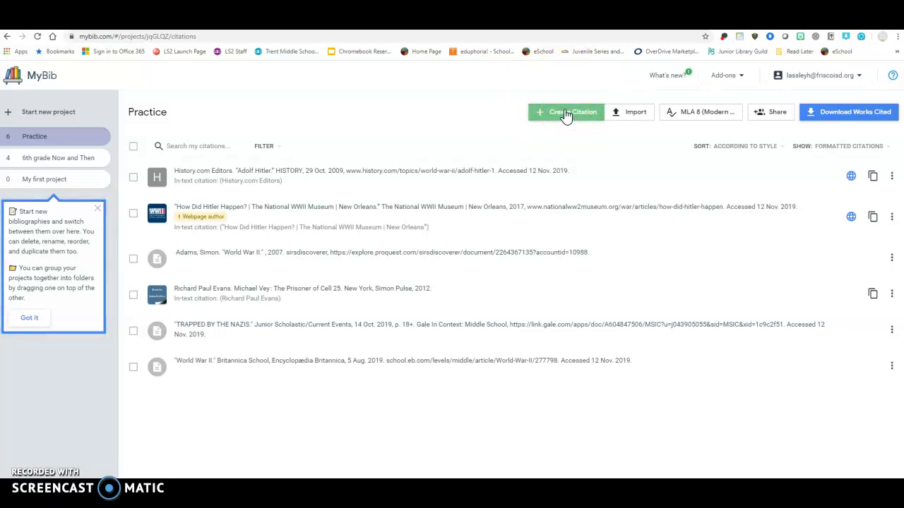
left_click(494, 21)
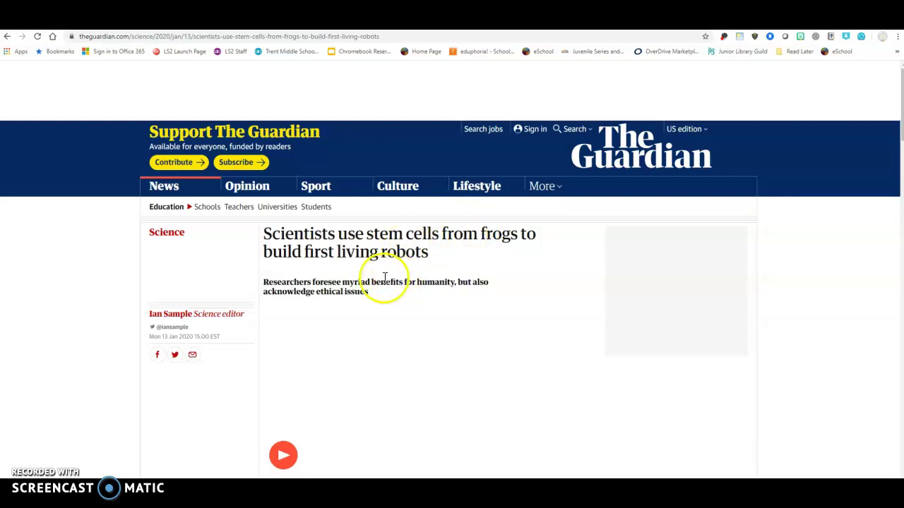
scroll(394, 276, "down", 4)
scroll(388, 276, "up", 5)
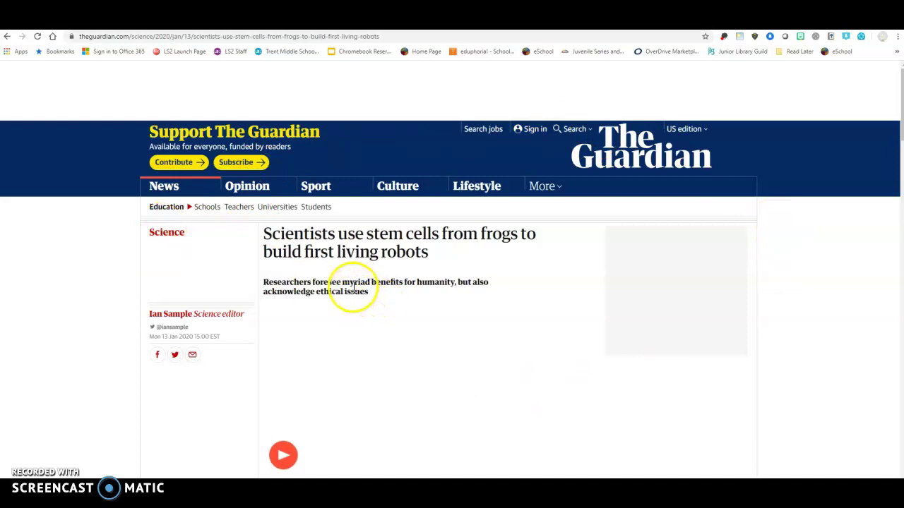
left_click(832, 37)
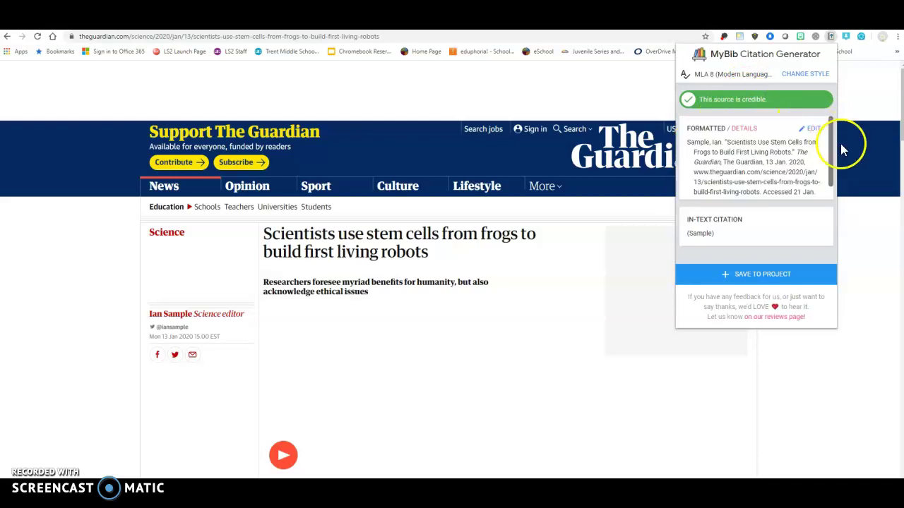
Edit the generated citation's details against the article, set the website name to "The Guardian", and update the citation.
left_click(814, 130)
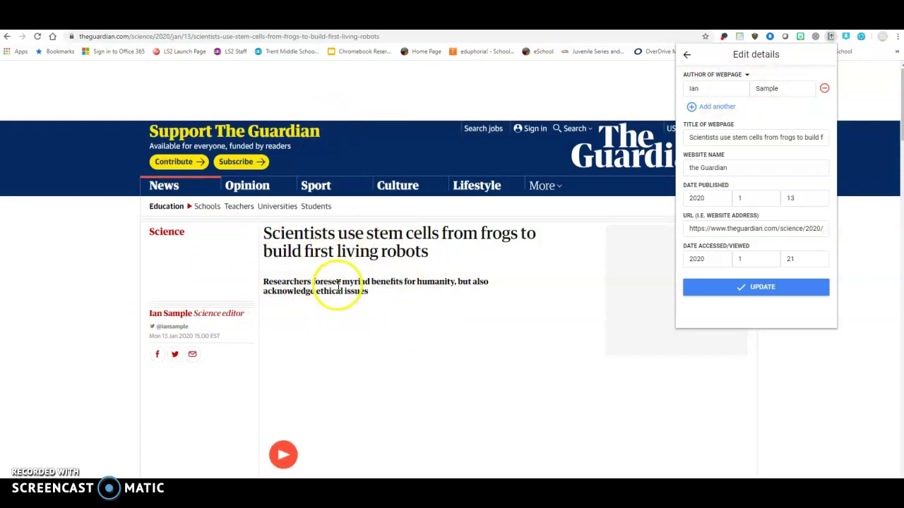
scroll(337, 284, "down", 5)
scroll(335, 279, "down", 15)
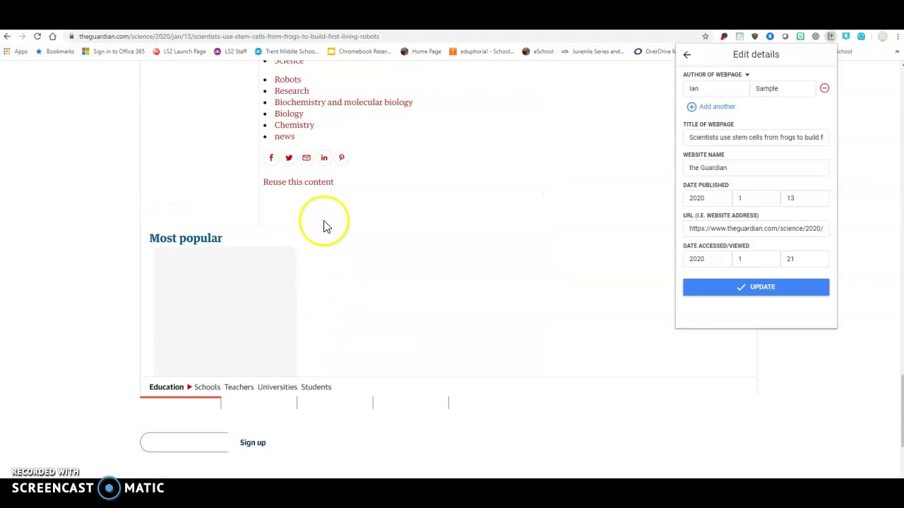
scroll(291, 215, "up", 18)
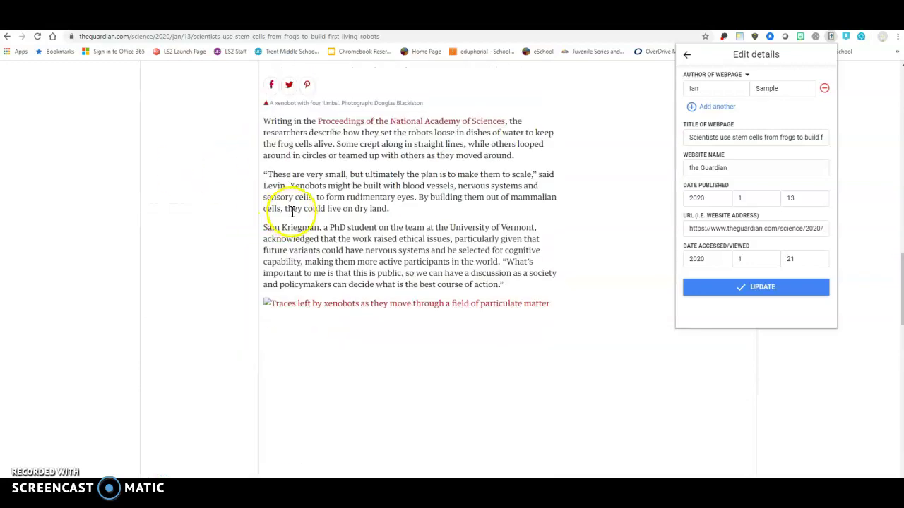
scroll(293, 210, "up", 3)
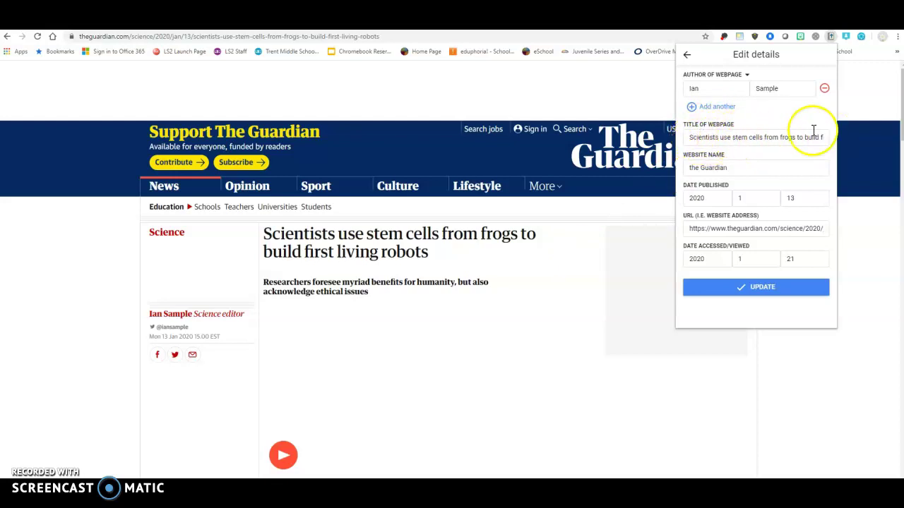
left_click(690, 167)
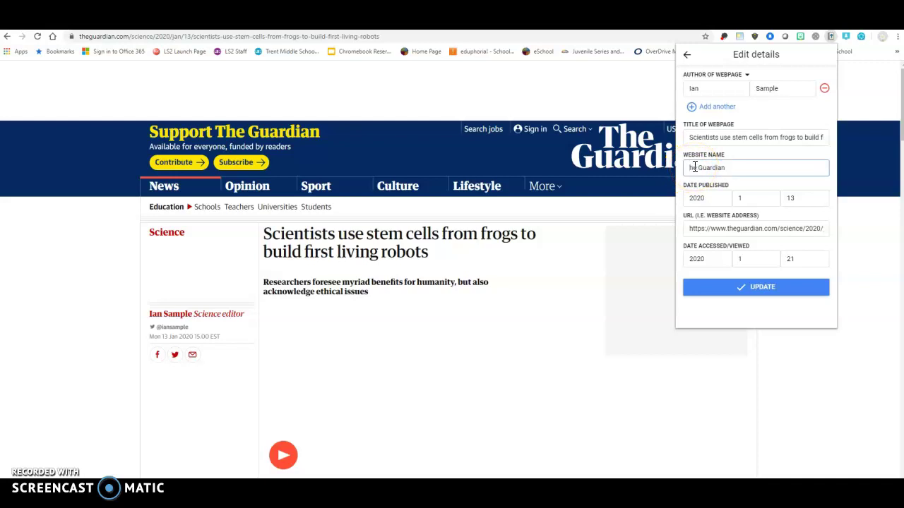
type("e")
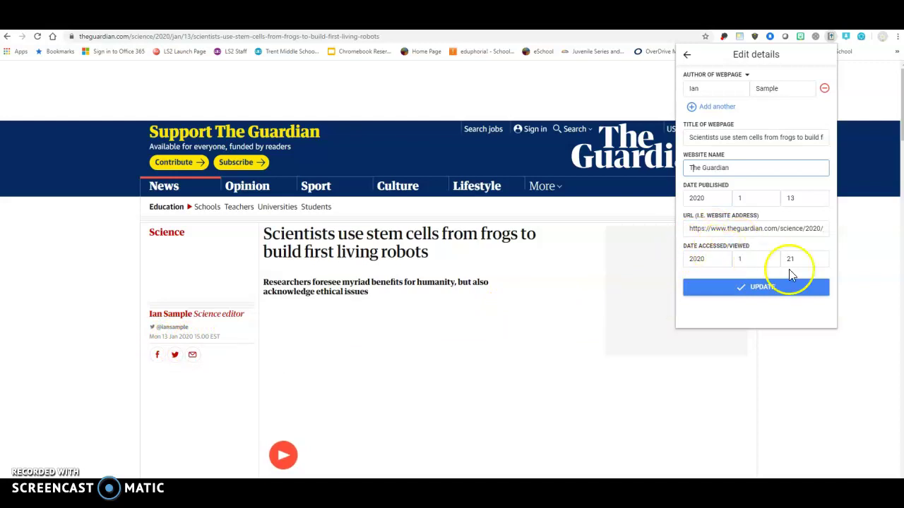
left_click(696, 292)
left_click(737, 300)
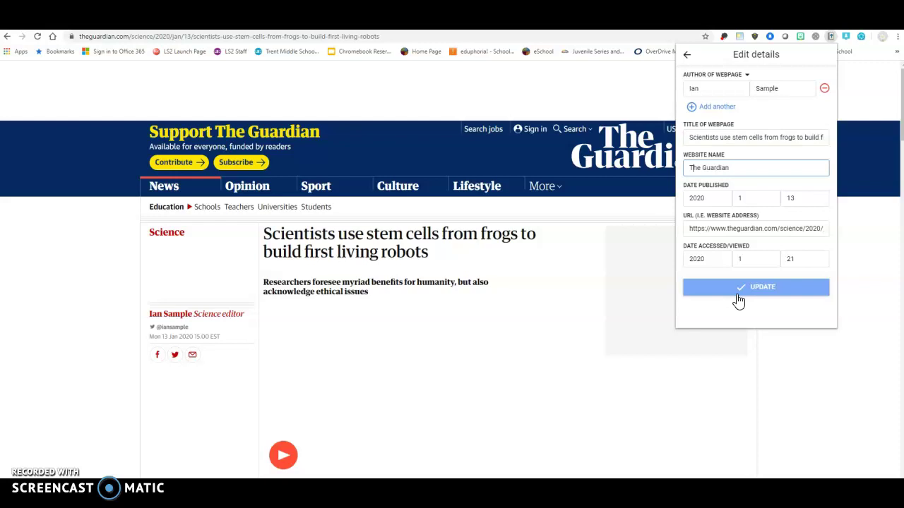
left_click(739, 295)
left_click(764, 288)
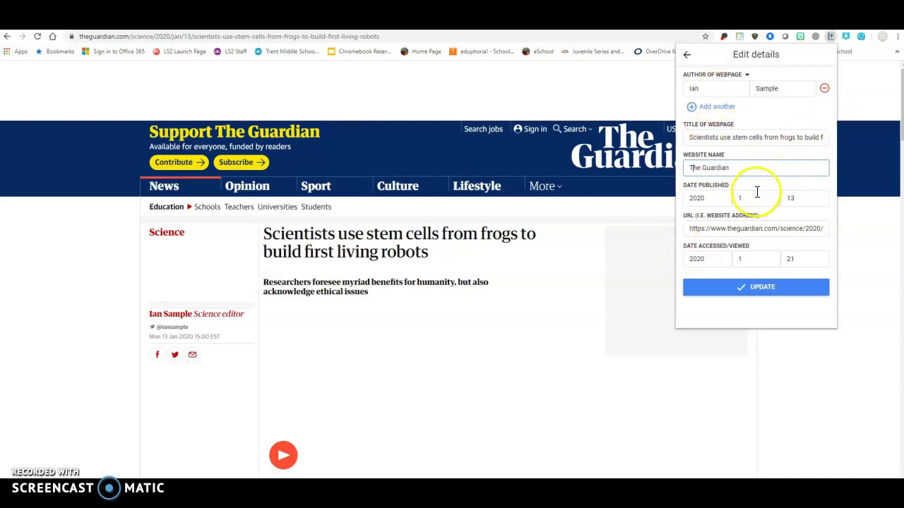
left_click(747, 283)
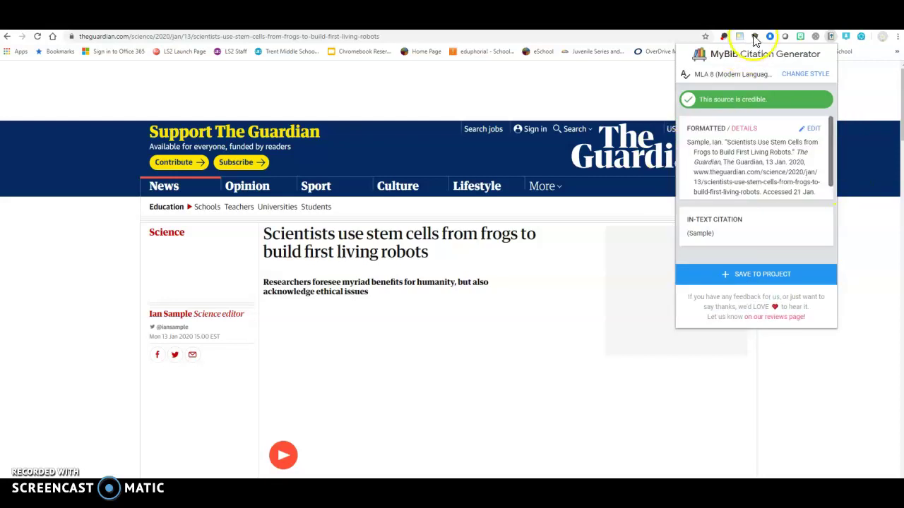
Reload the MyBib Practice project and save the Guardian article's citation to it from the extension.
left_click(303, 22)
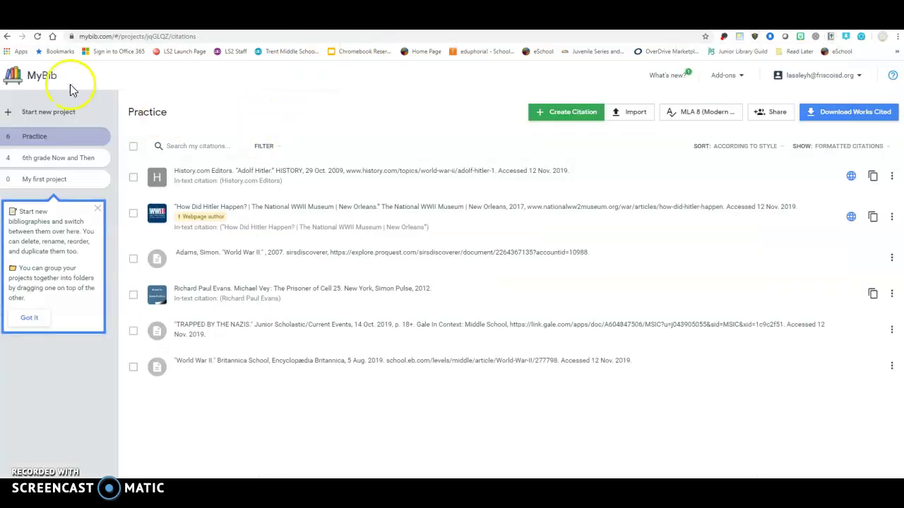
left_click(38, 36)
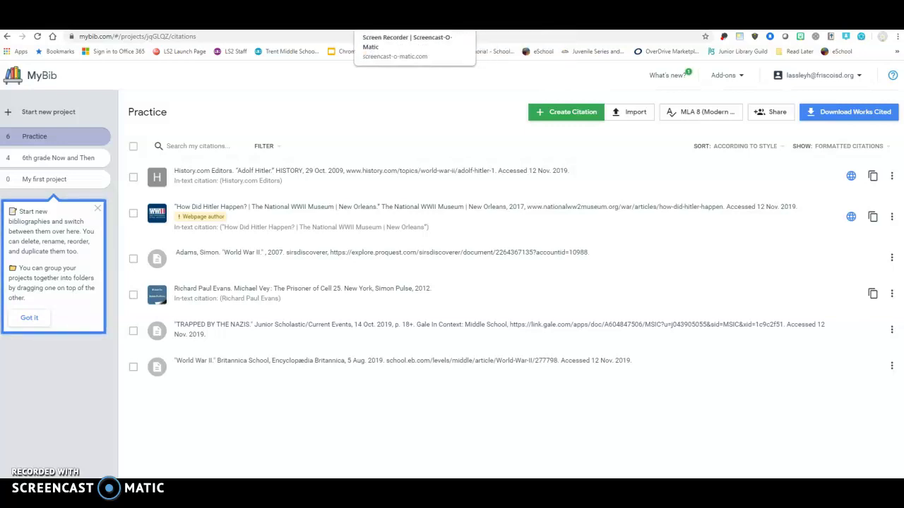
left_click(586, 18)
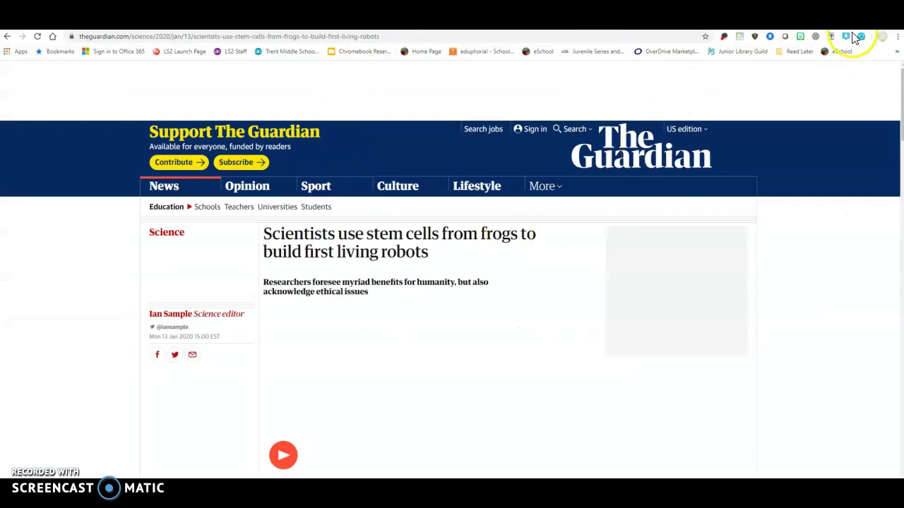
left_click(830, 37)
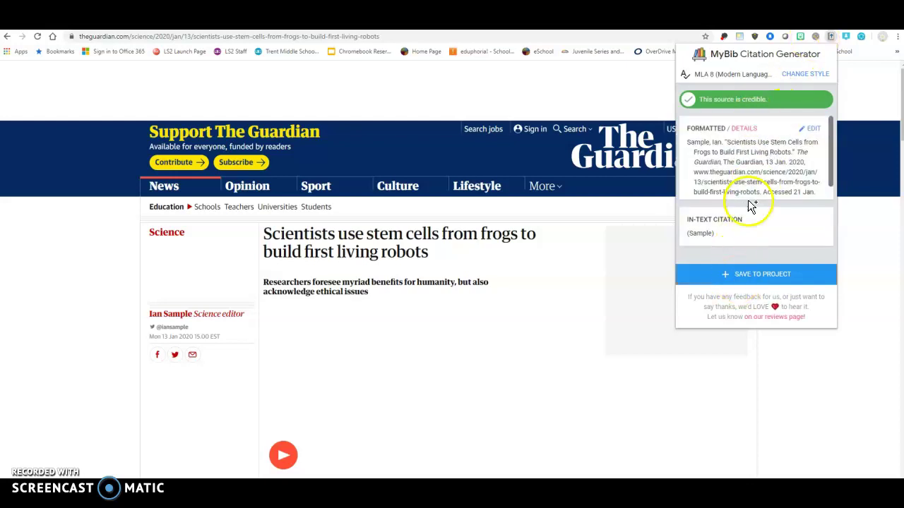
left_click(754, 277)
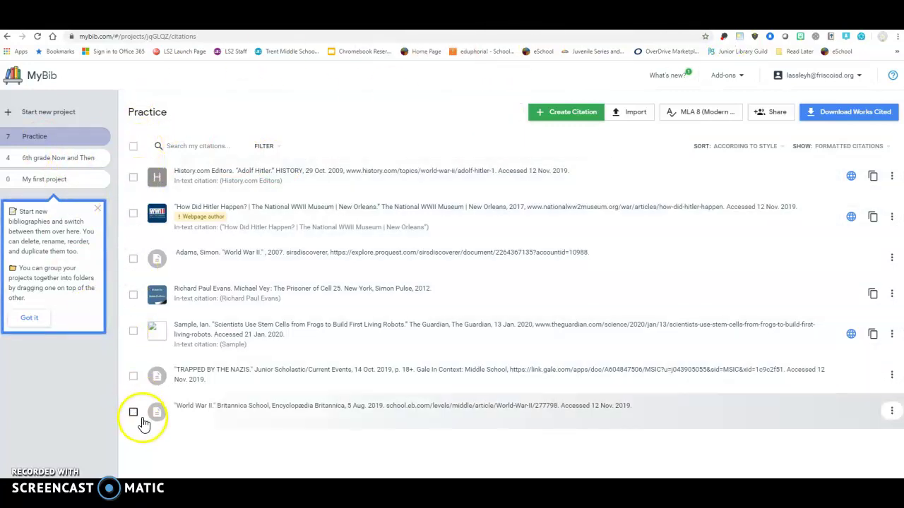
Select all citations in the Practice project except the Michael Vey book, and save the works cited to Google Drive.
left_click(133, 149)
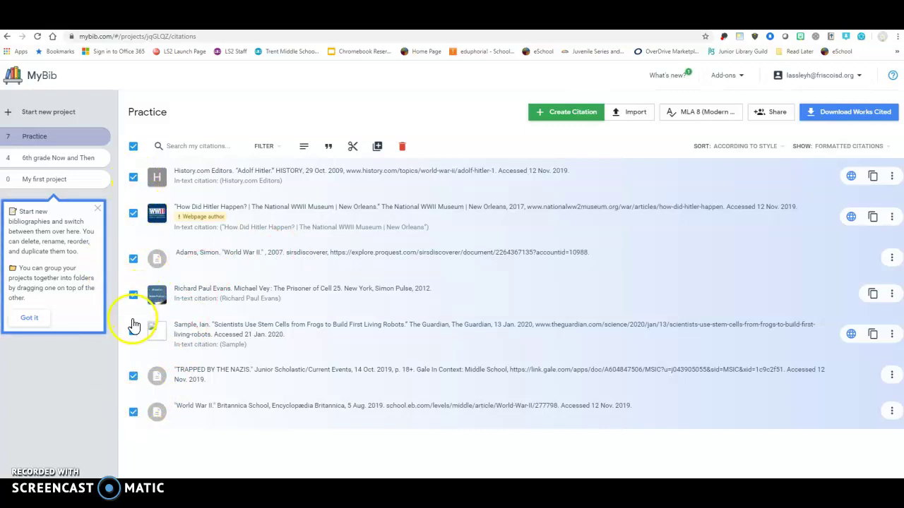
left_click(133, 297)
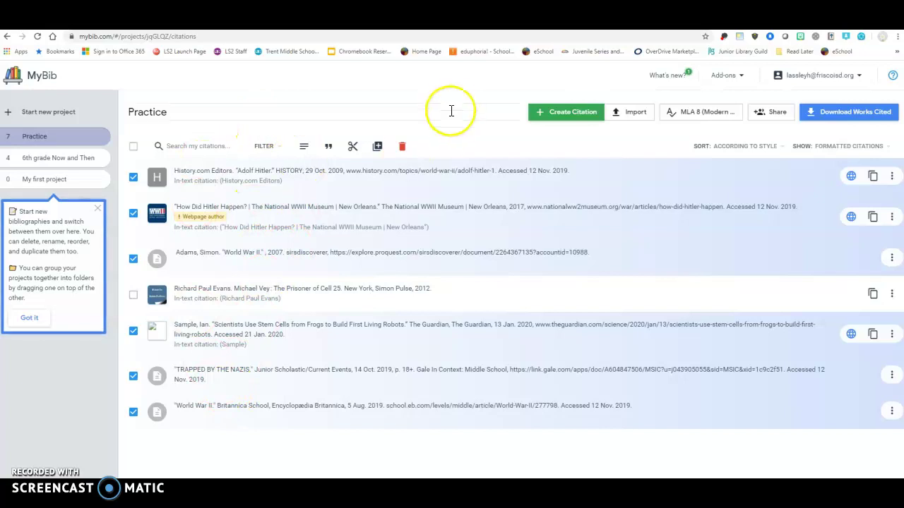
left_click(888, 118)
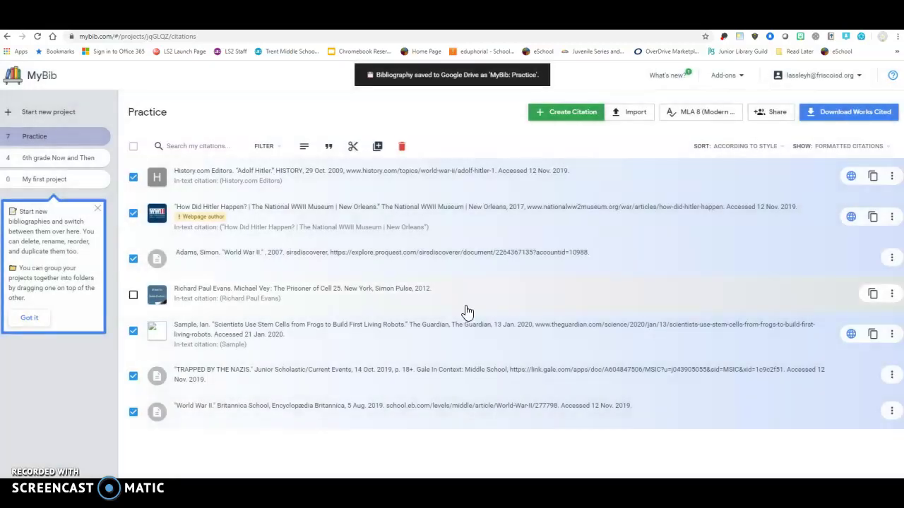
Switch to Google Drive and open the recent "MyBib: Practice" document to review its works cited entries.
left_click(99, 21)
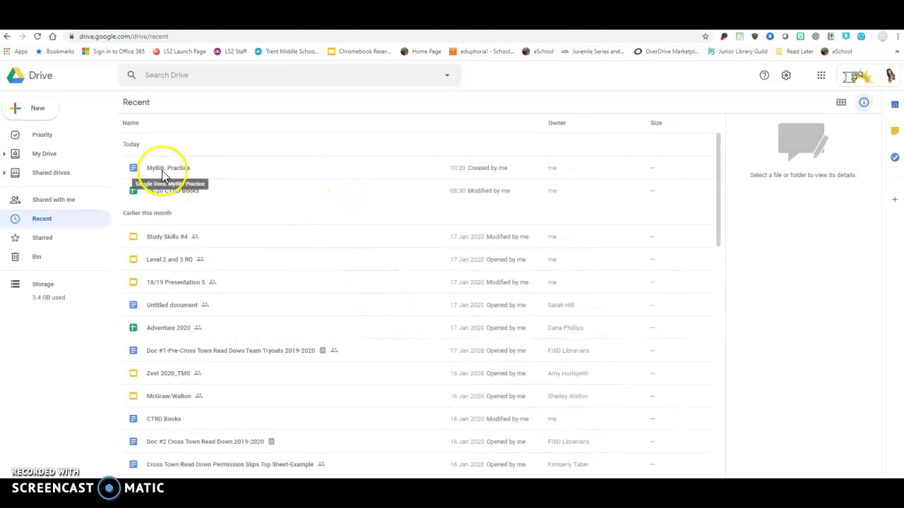
double_click(167, 172)
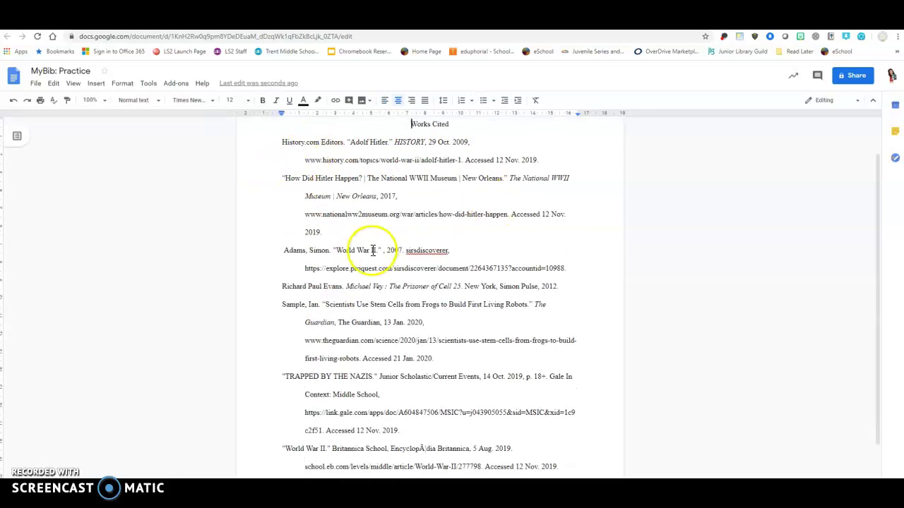
scroll(459, 318, "down", 3)
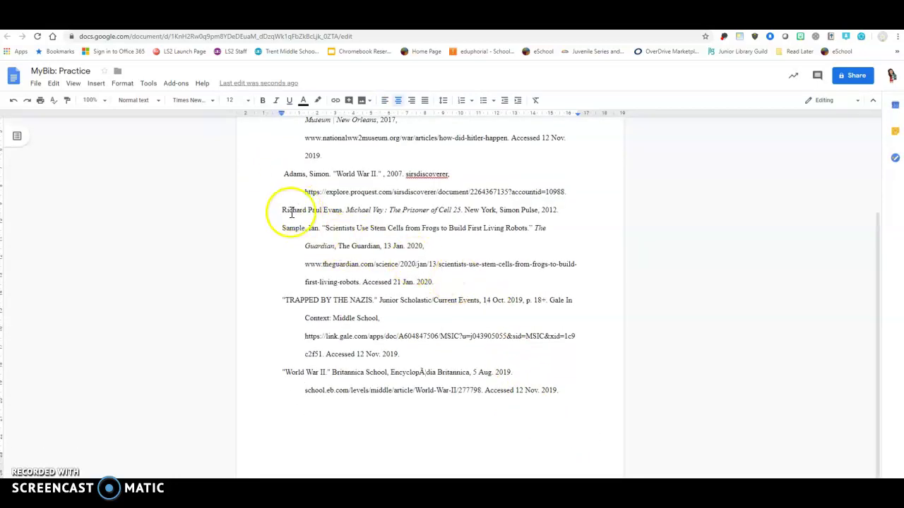
Delete the "Michael Vey: The Prisoner of Cell 25" entry from the Works Cited document.
left_click_drag(282, 210, 536, 217)
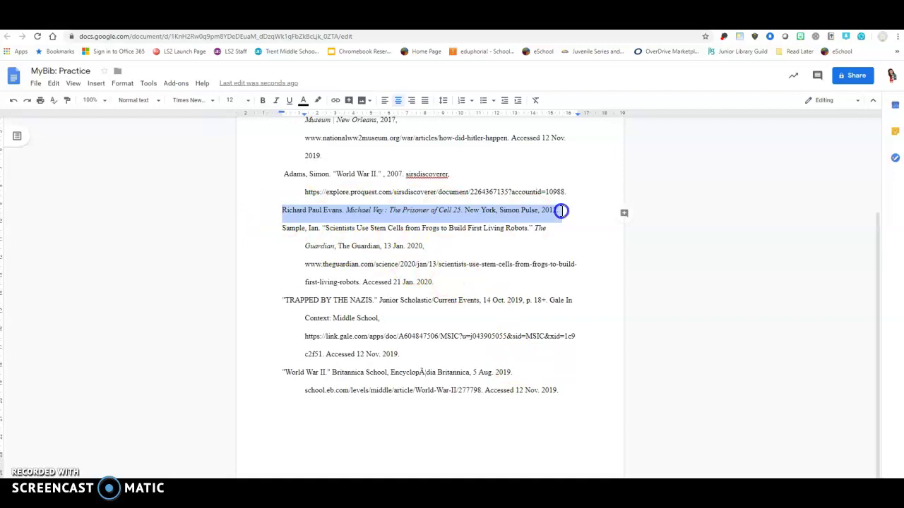
left_click(454, 254)
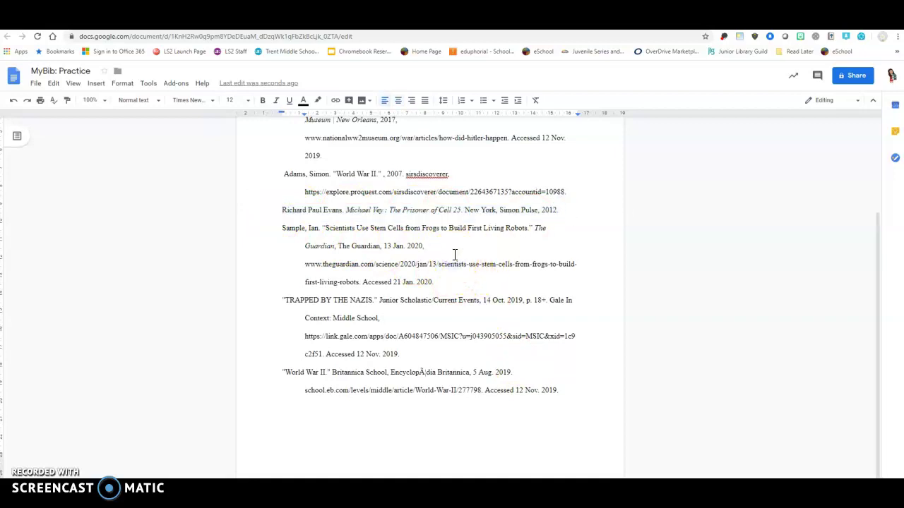
scroll(454, 254, "up", 3)
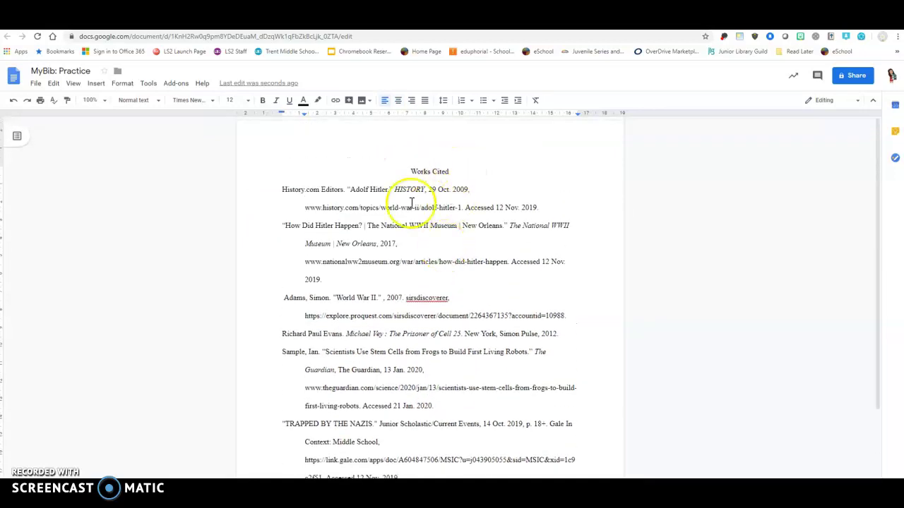
scroll(402, 226, "down", 2)
left_click_drag(275, 210, 572, 211)
key("BackSpace")
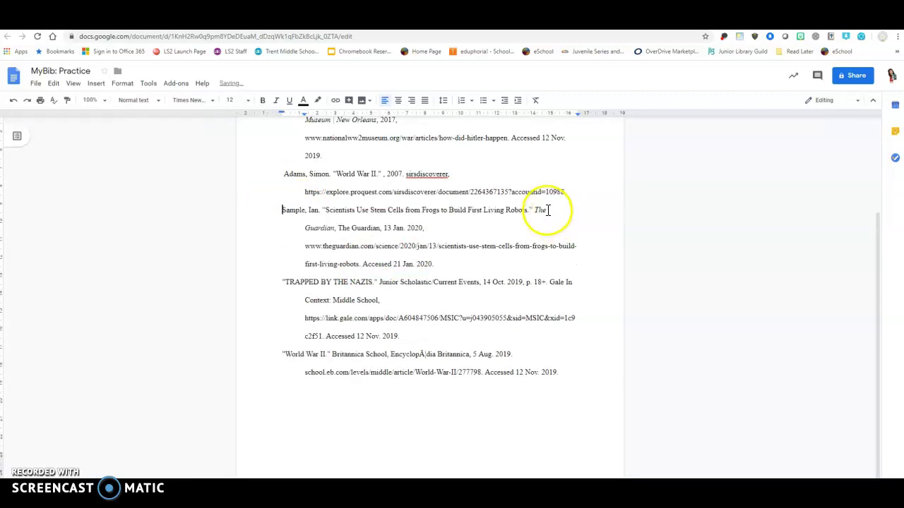
scroll(494, 254, "up", 3)
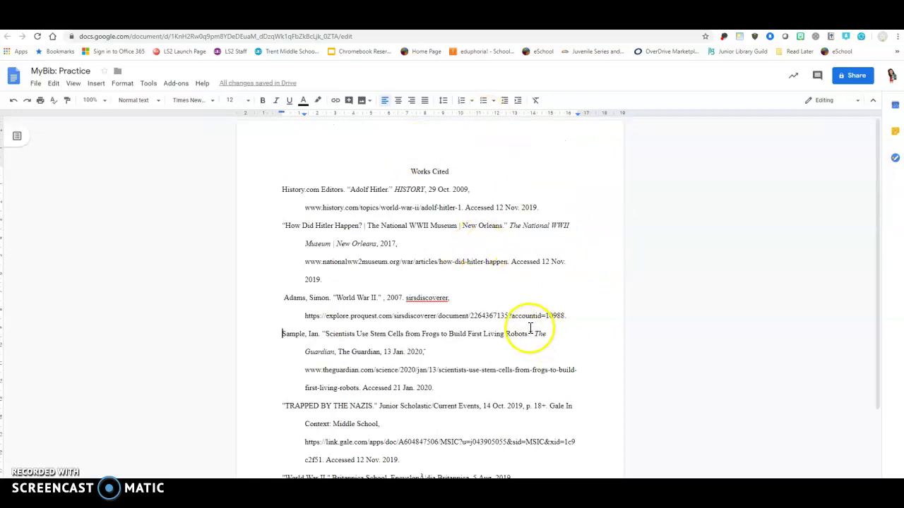
Switch to MyBib, create a new project with the default name, and move the Guardian robots citation from Practice into it.
key("ctrl+Tab")
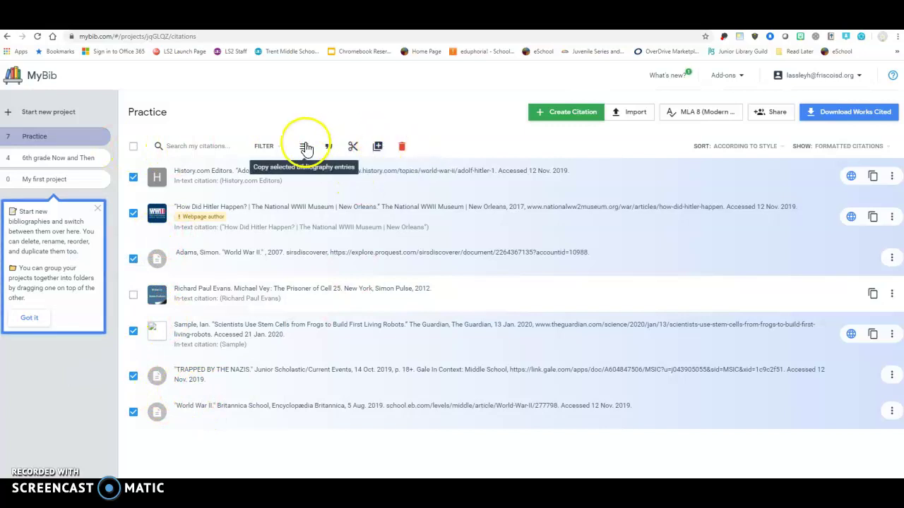
left_click(28, 115)
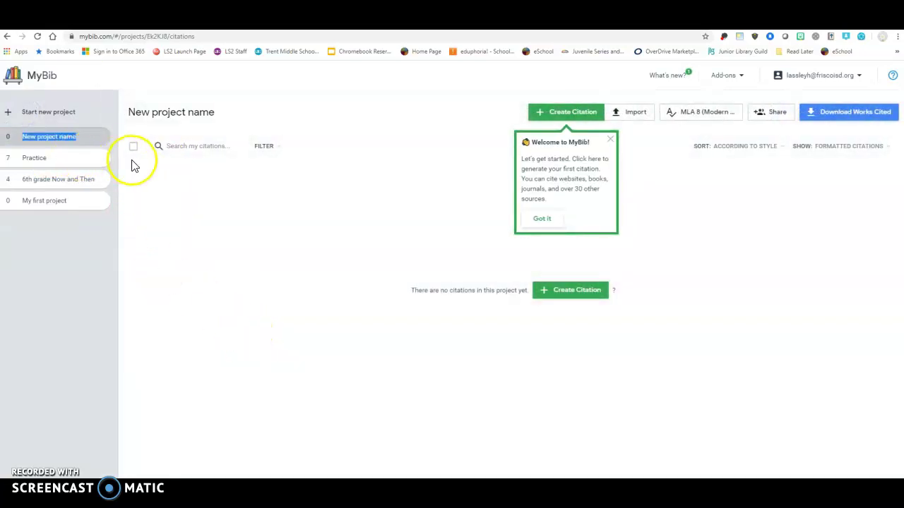
left_click(26, 161)
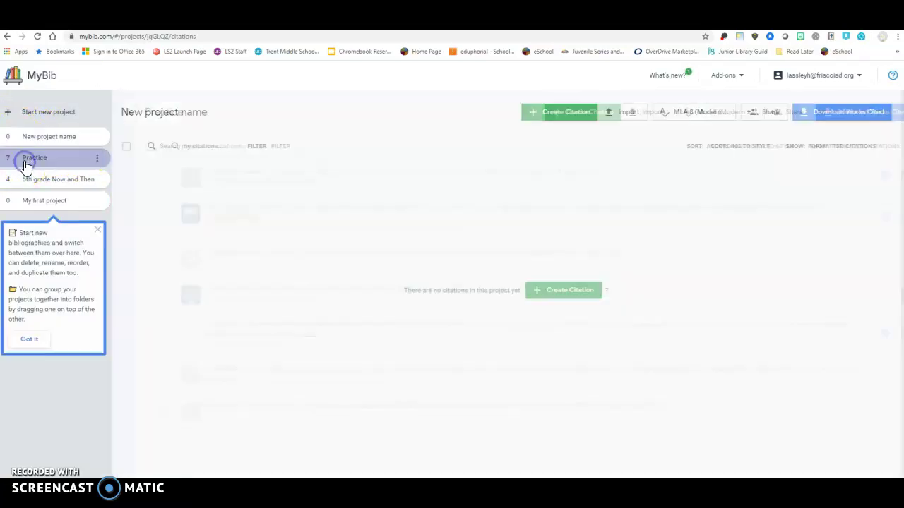
left_click_drag(227, 330, 76, 135)
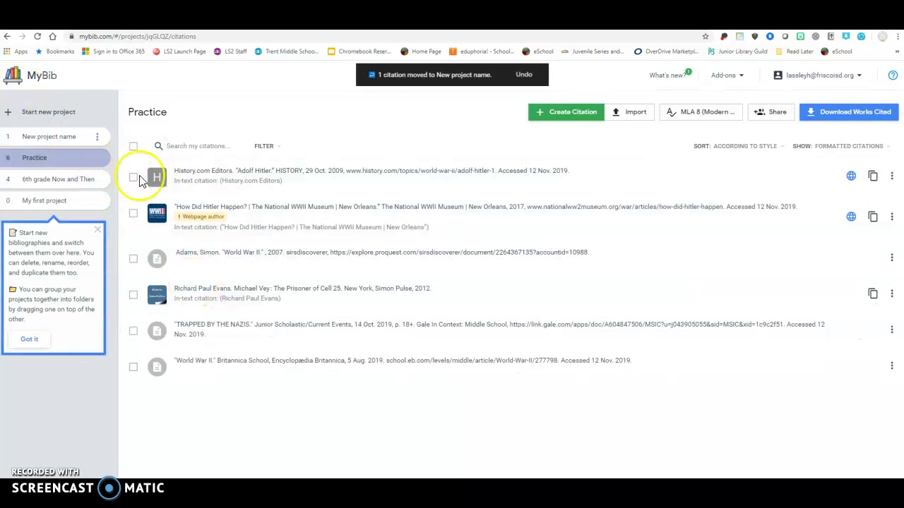
left_click(68, 139)
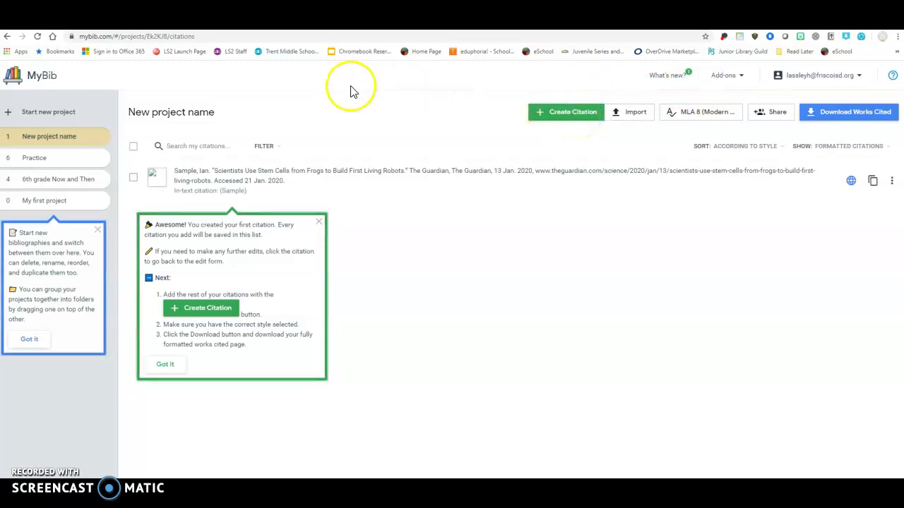
View the blank Write/paste citation form for a new citation in the new project, and close it without saving.
left_click(548, 115)
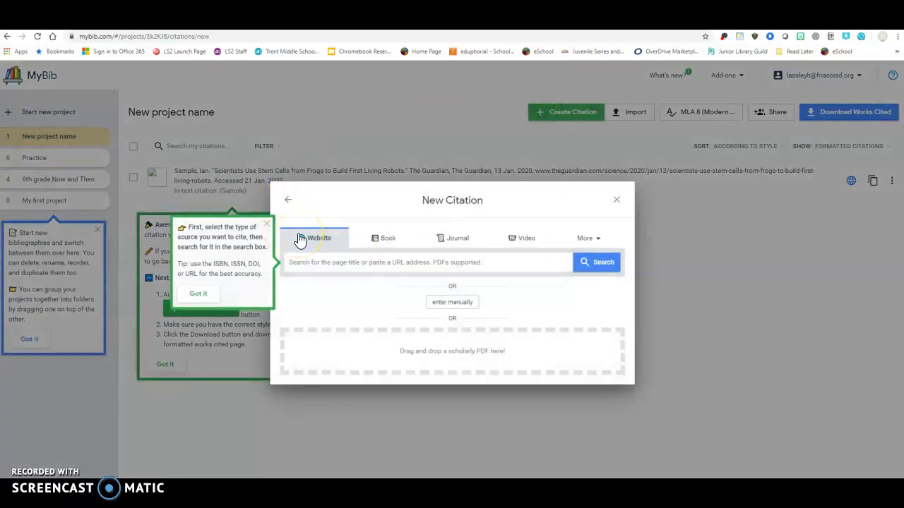
left_click(589, 238)
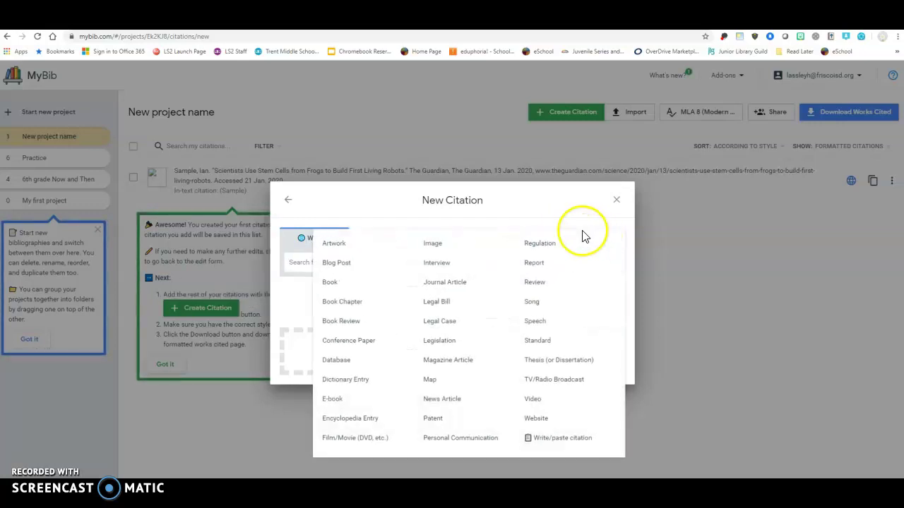
left_click(565, 442)
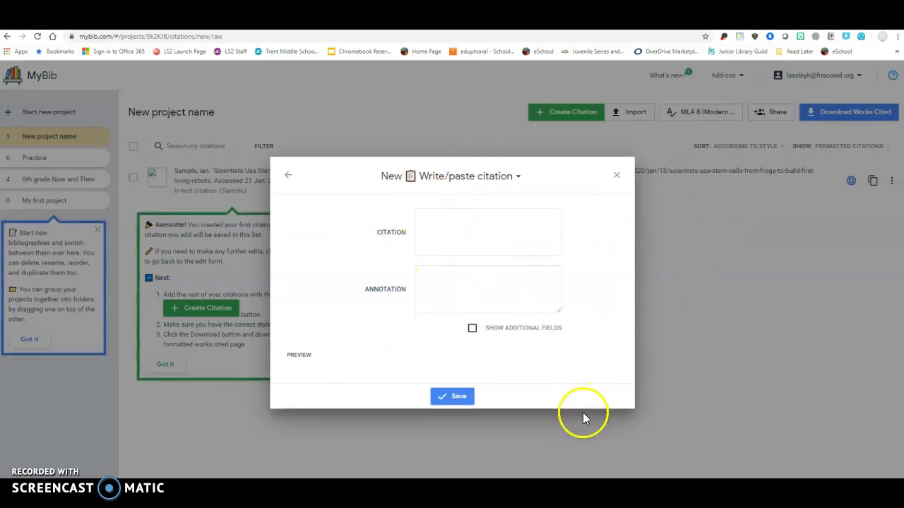
left_click(618, 178)
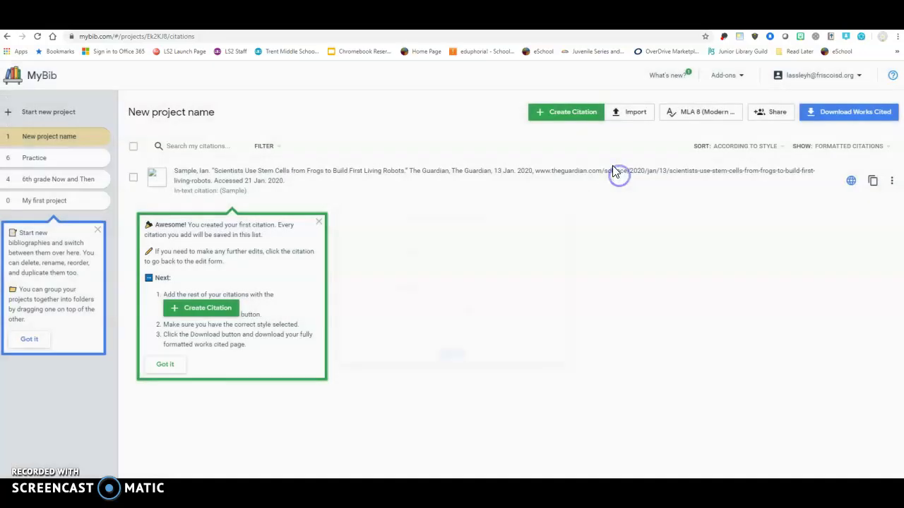
Examine the new citation search options for books and videos and the full list of source types, without creating a citation.
left_click(549, 111)
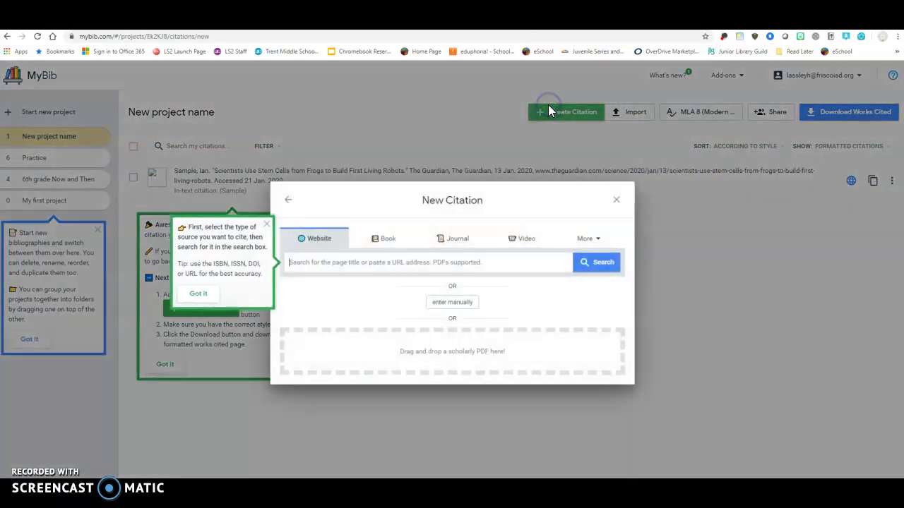
left_click(390, 238)
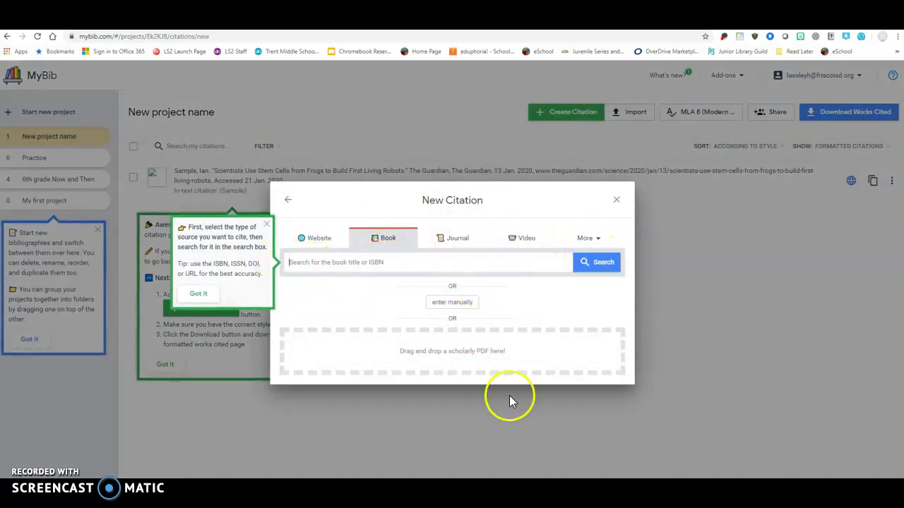
left_click(589, 240)
left_click(702, 252)
left_click(522, 240)
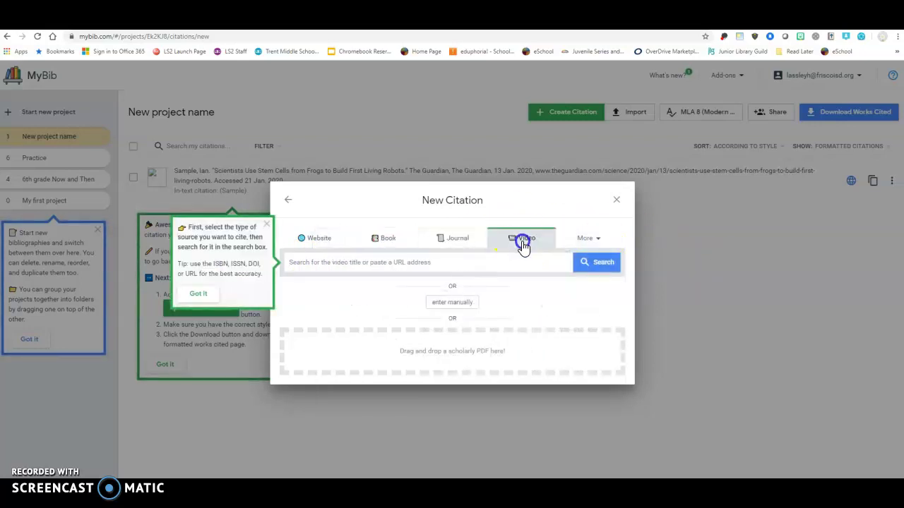
left_click(577, 240)
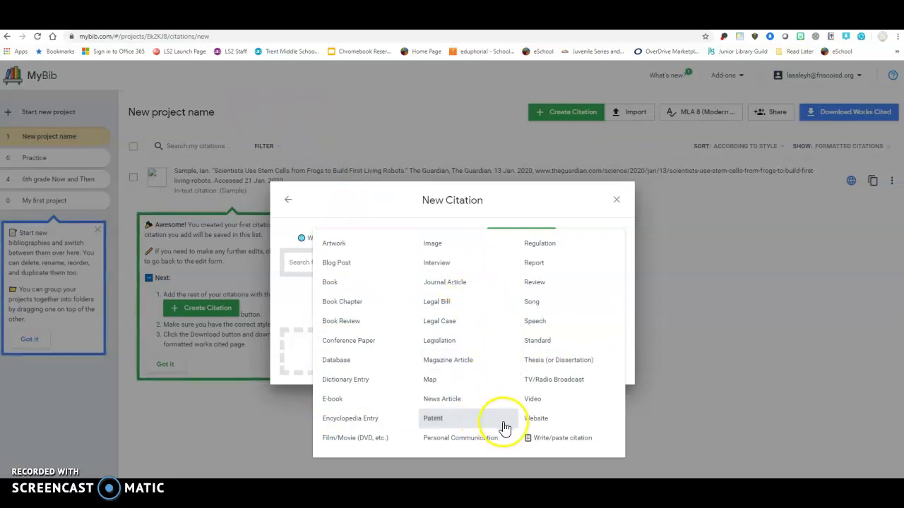
left_click(557, 399)
left_click(615, 200)
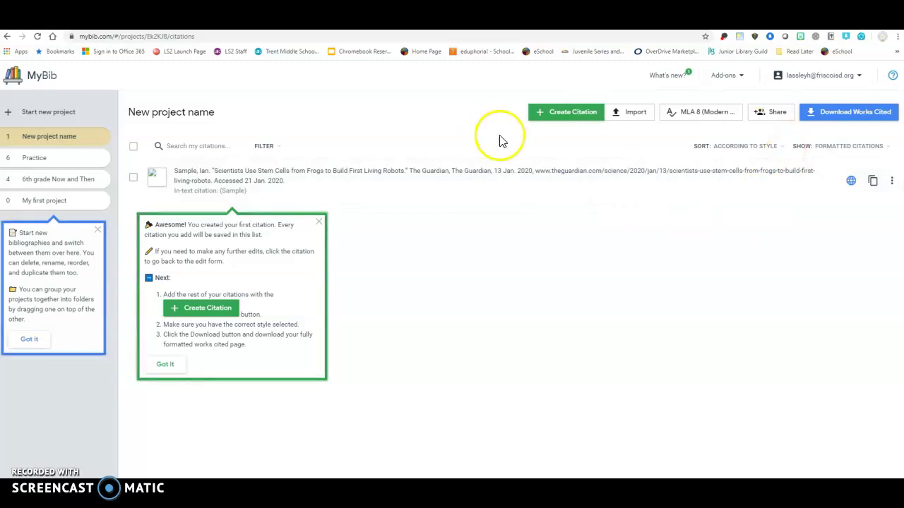